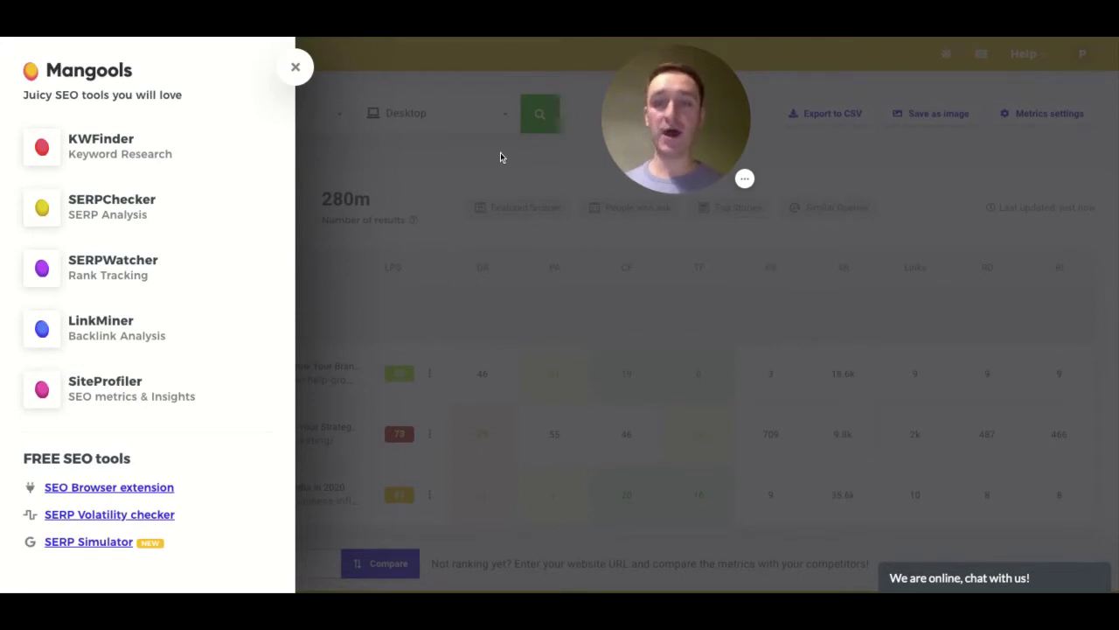
left_click(296, 67)
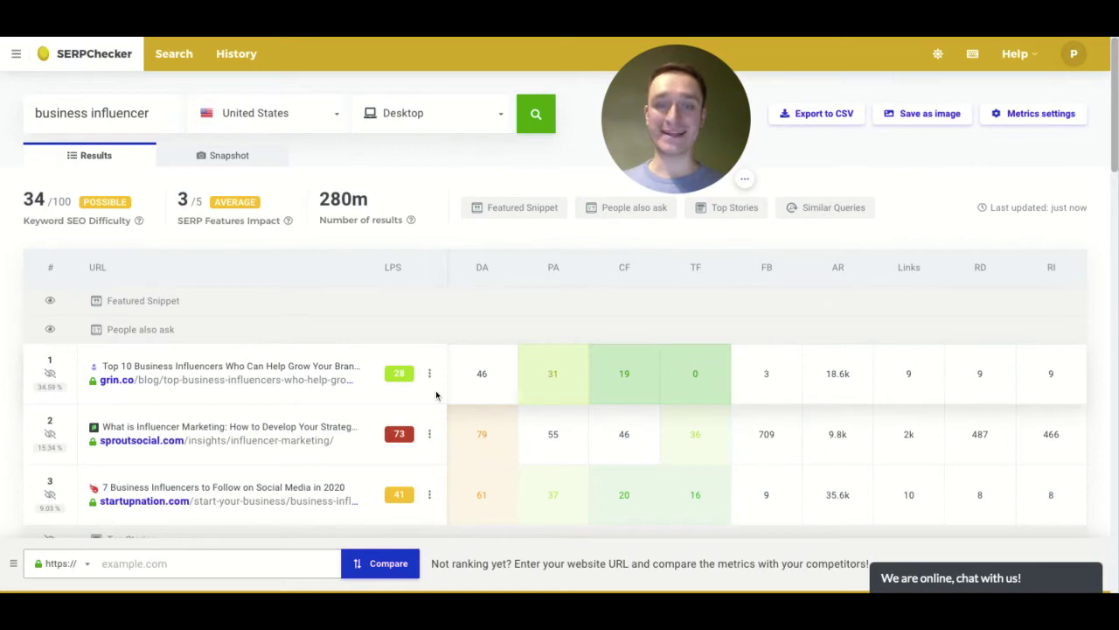
scroll(428, 365, "down", 1)
scroll(330, 363, "up", 1)
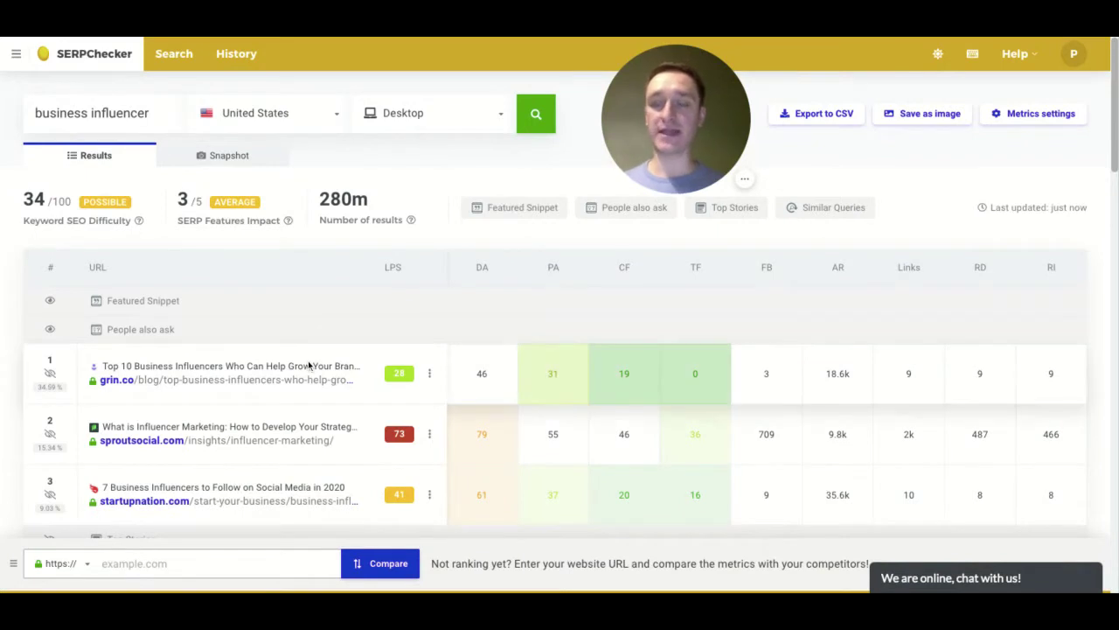
scroll(309, 365, "down", 3)
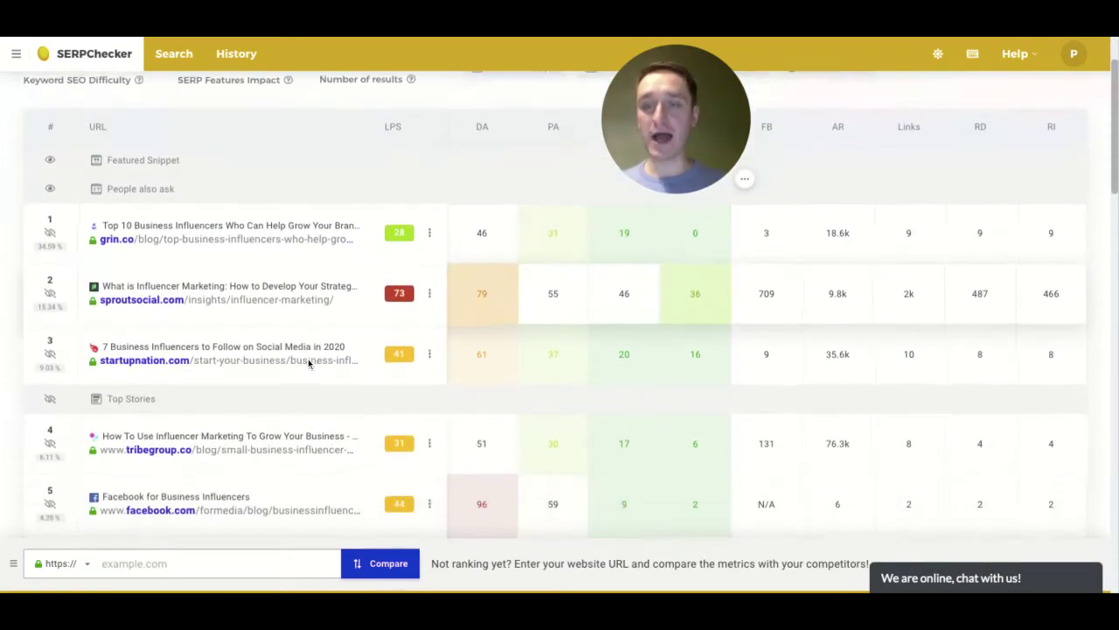
scroll(309, 366, "down", 1)
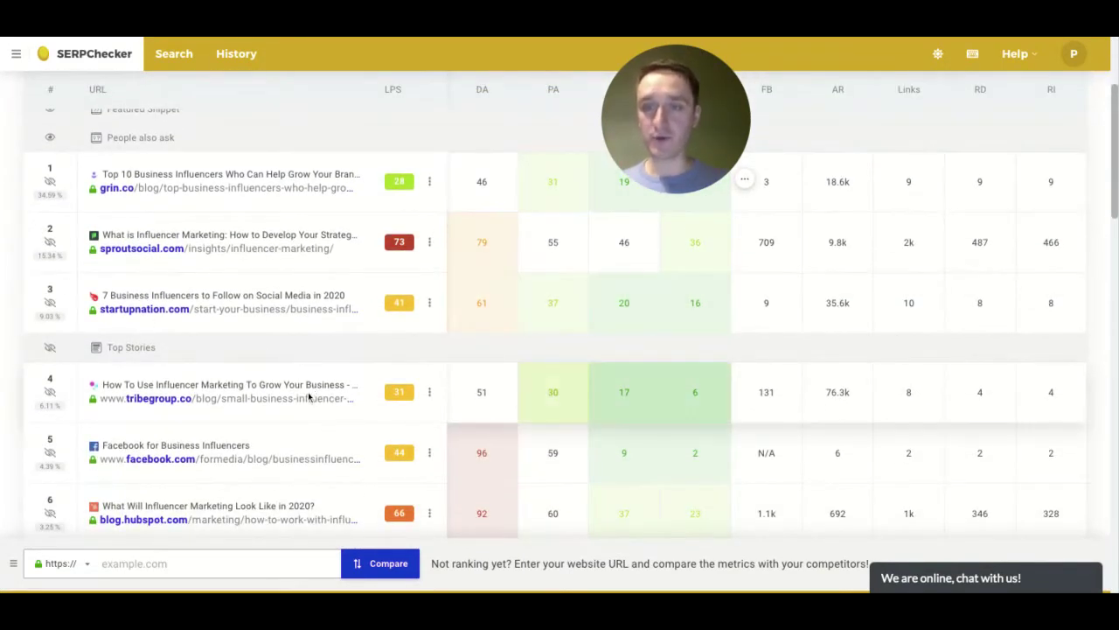
scroll(260, 450, "down", 3)
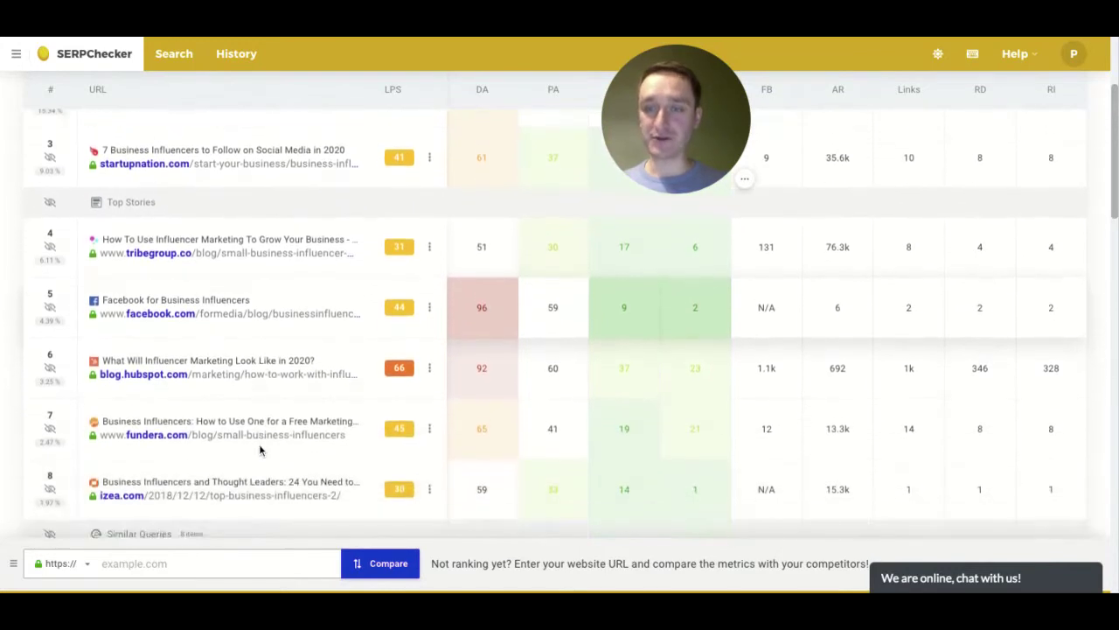
scroll(262, 437, "down", 1)
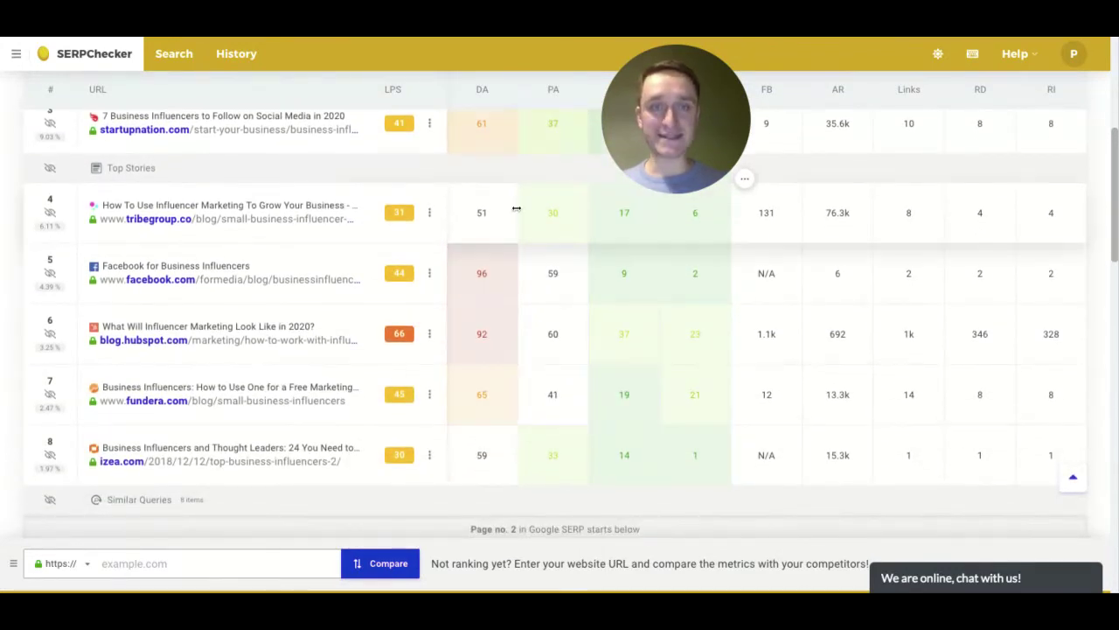
scroll(569, 227, "up", 6)
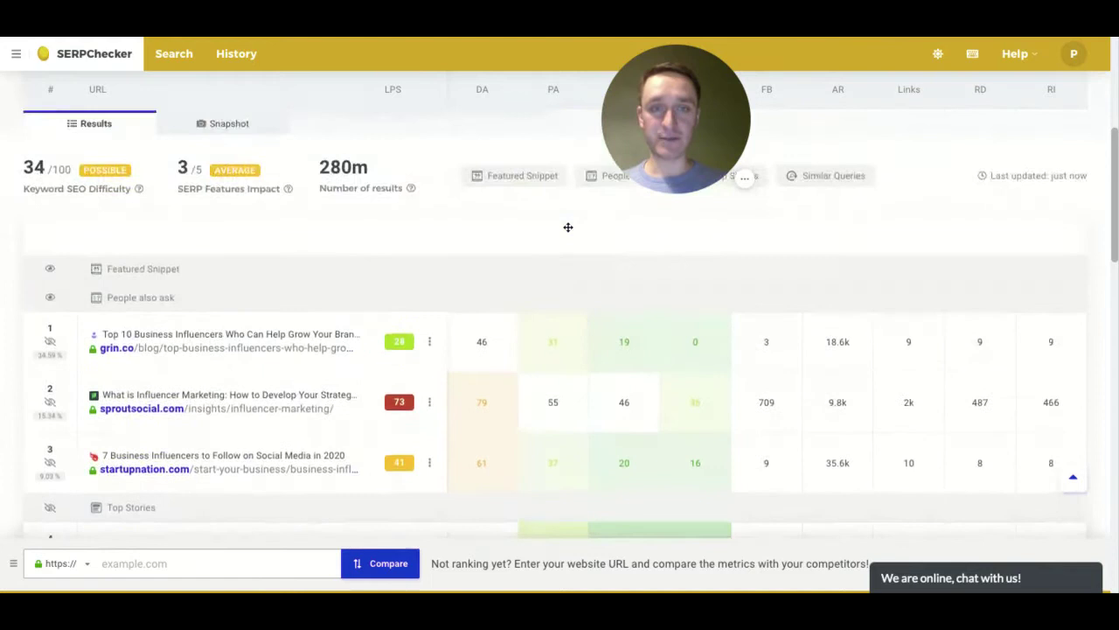
scroll(569, 227, "up", 1)
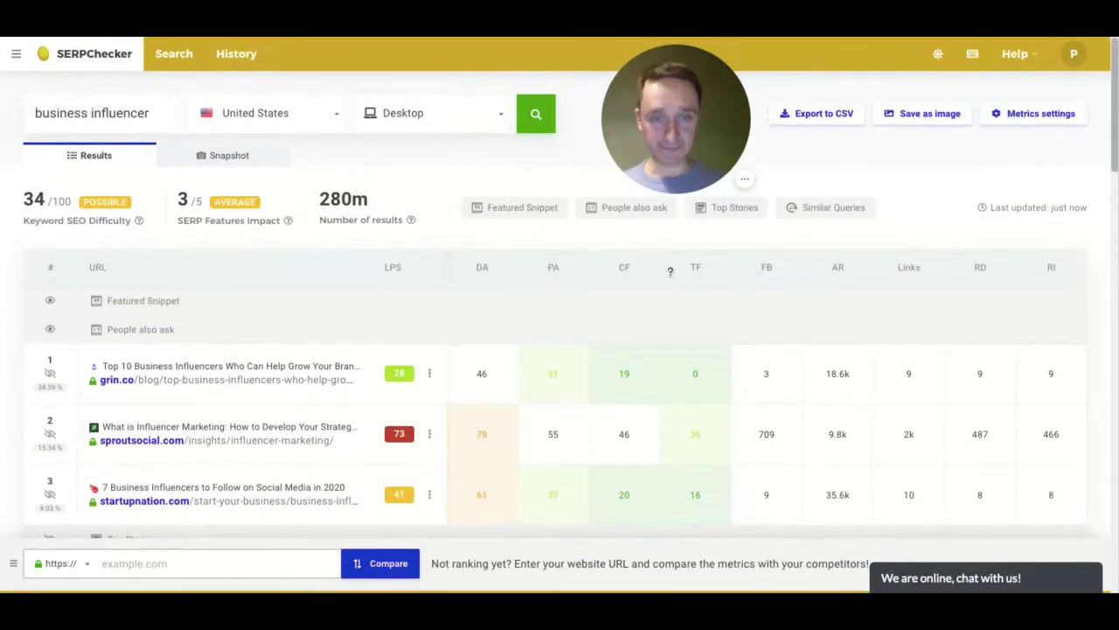
mouse_move(762, 269)
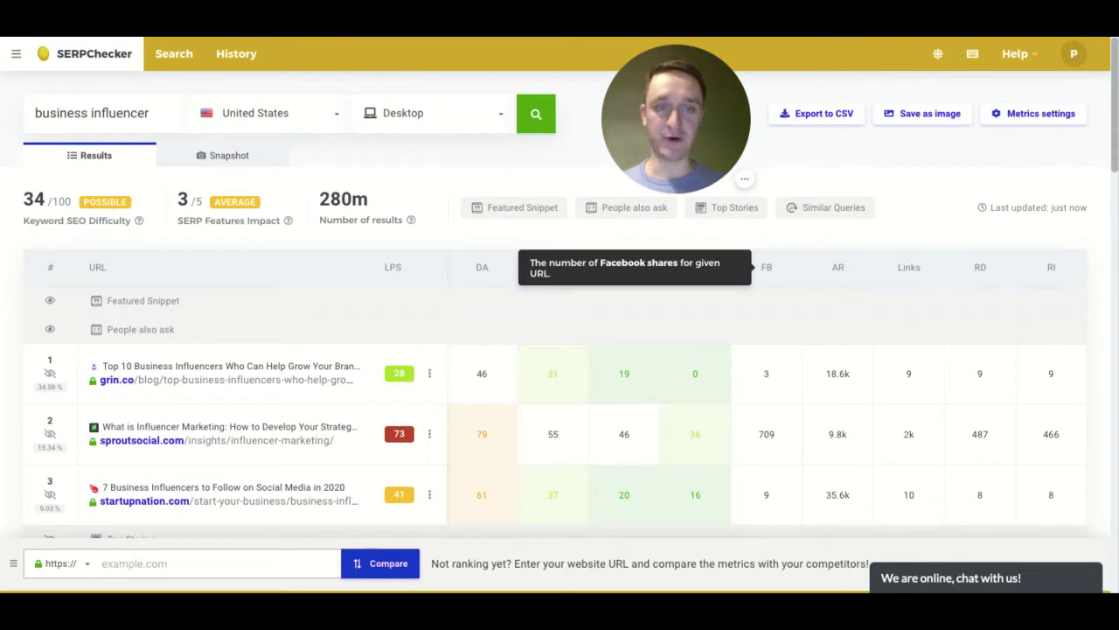
mouse_move(913, 269)
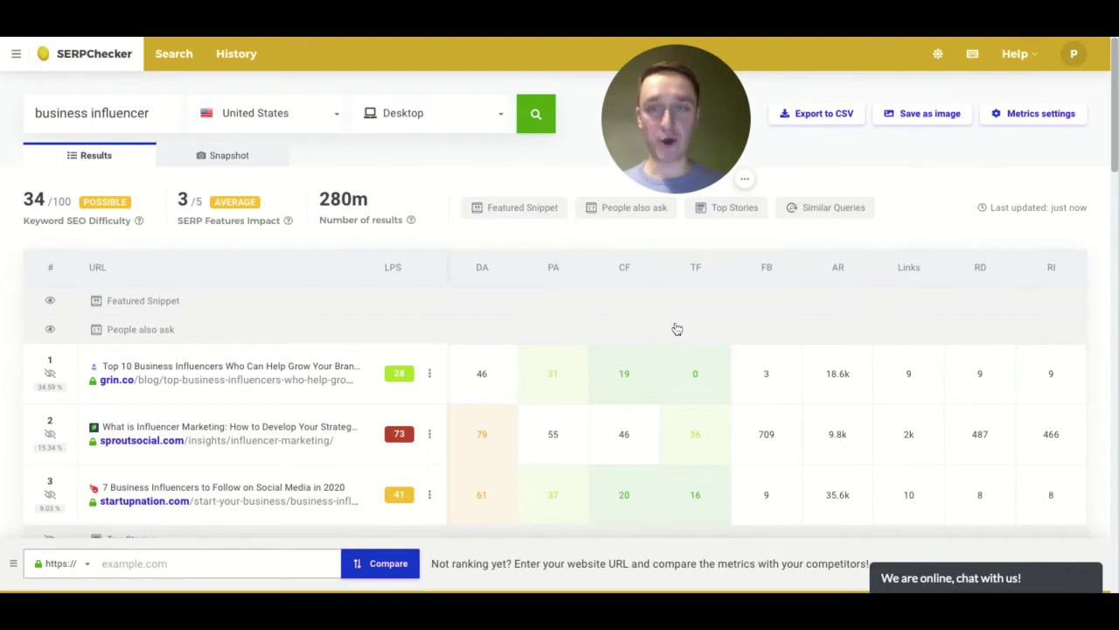
scroll(655, 430, "down", 3)
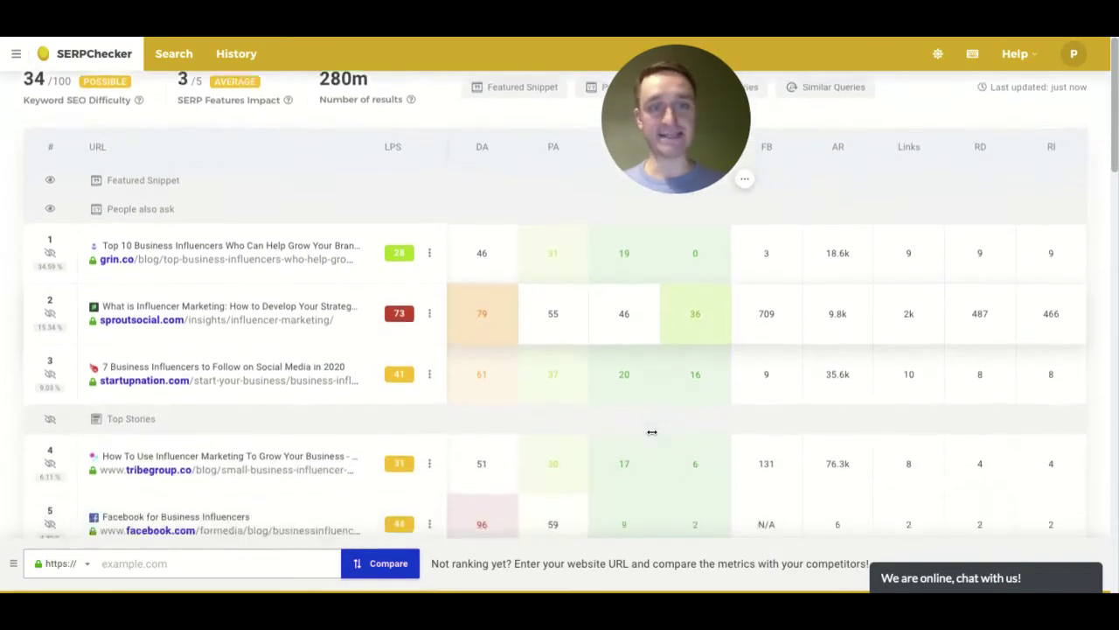
scroll(651, 432, "down", 3)
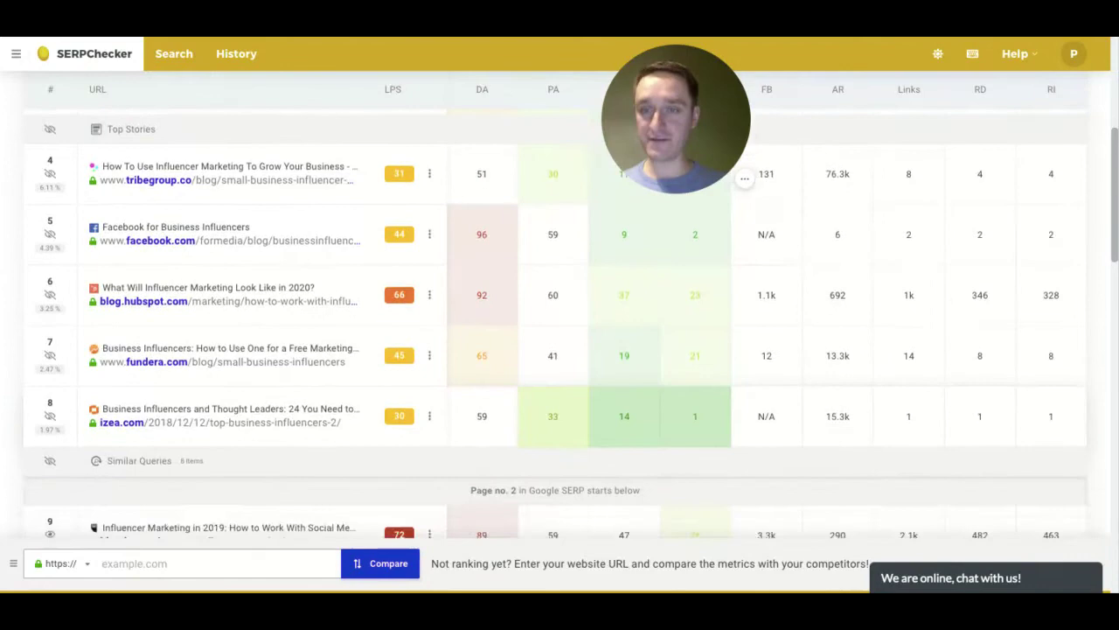
scroll(652, 432, "down", 2)
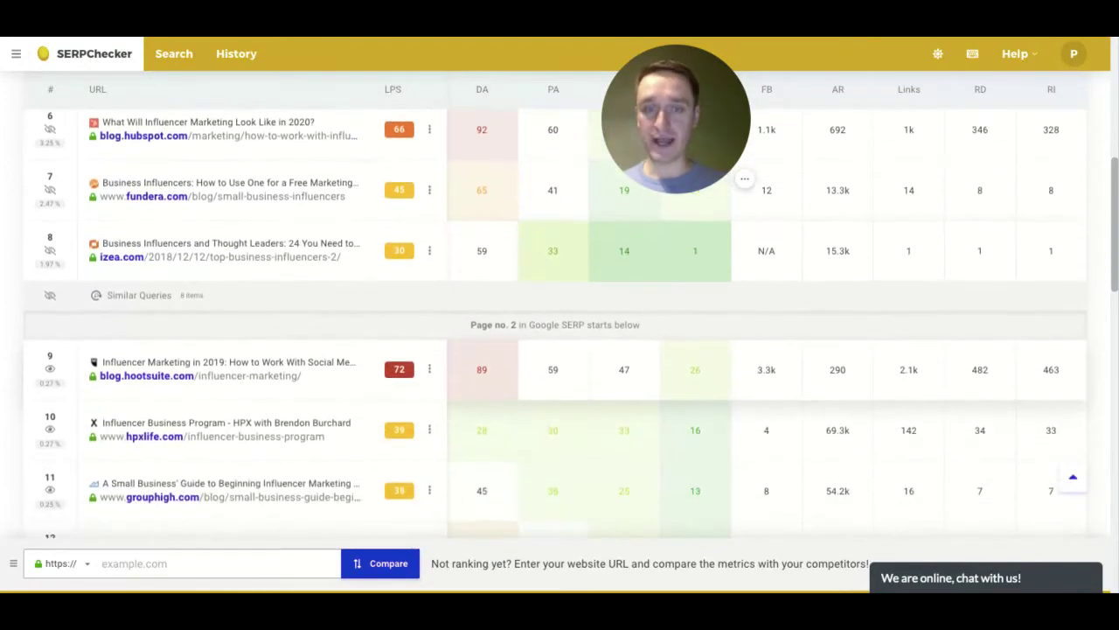
scroll(651, 432, "down", 3)
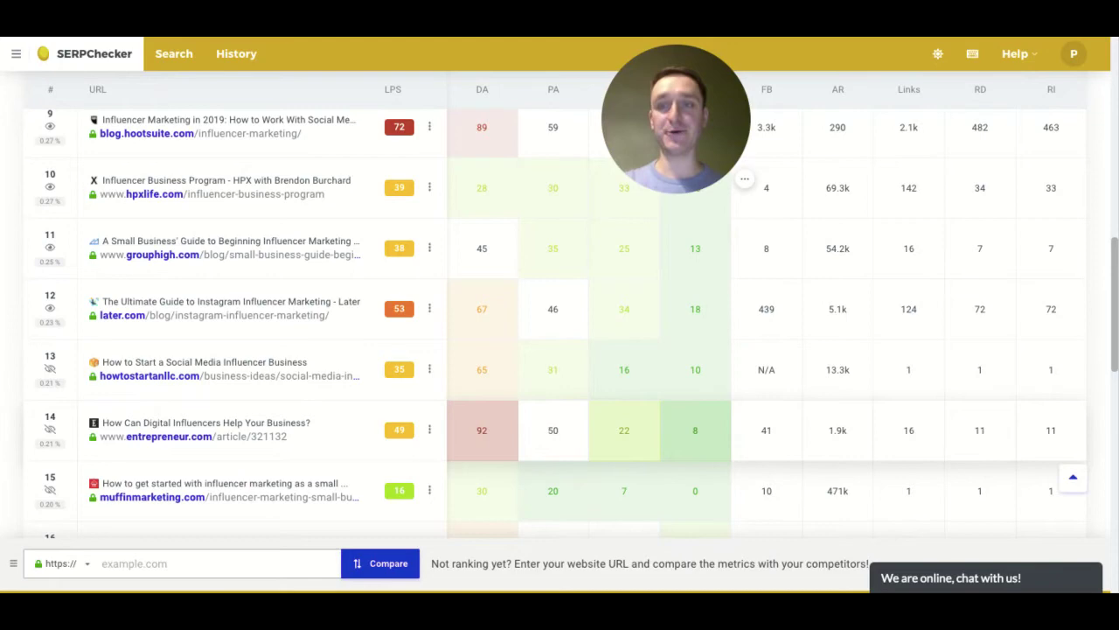
scroll(627, 394, "up", 10)
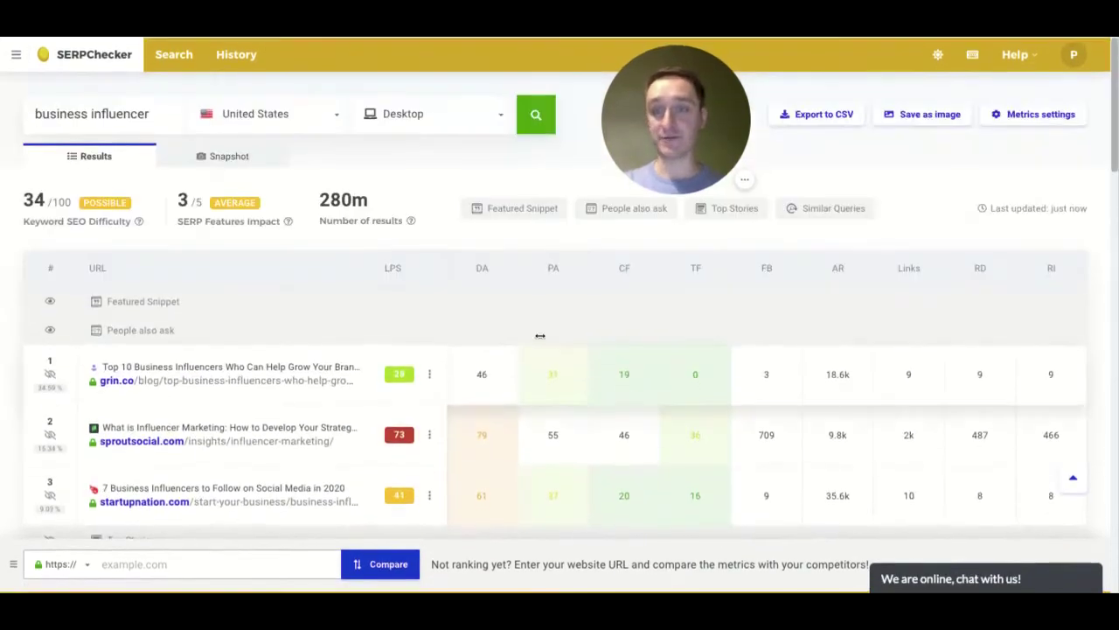
left_click(230, 156)
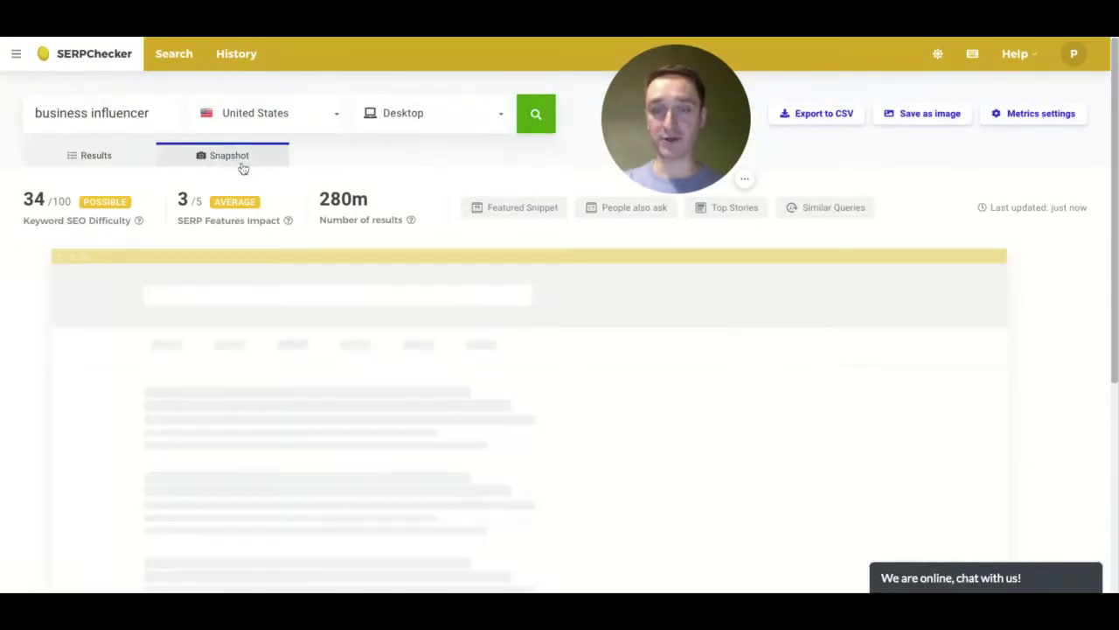
scroll(1052, 368, "down", 2)
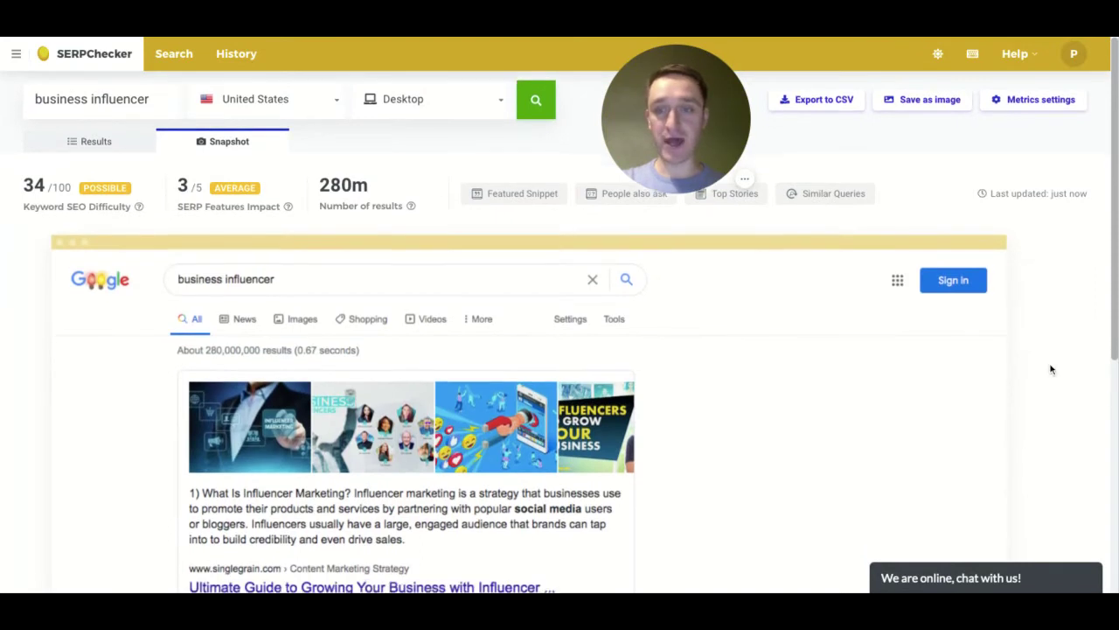
scroll(1052, 368, "down", 1)
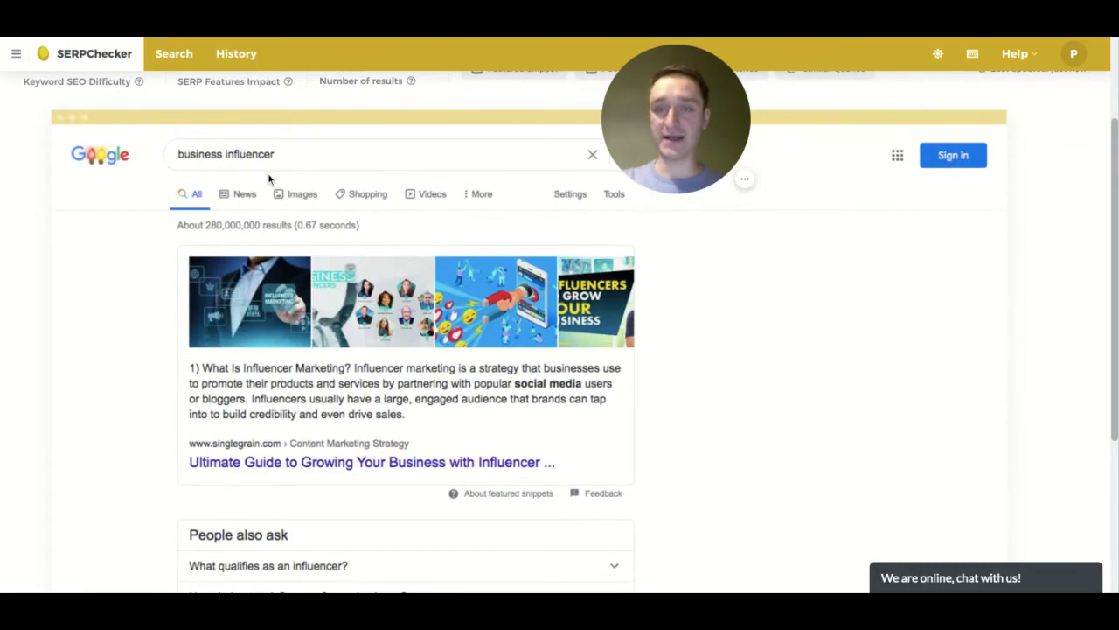
scroll(850, 397, "down", 1)
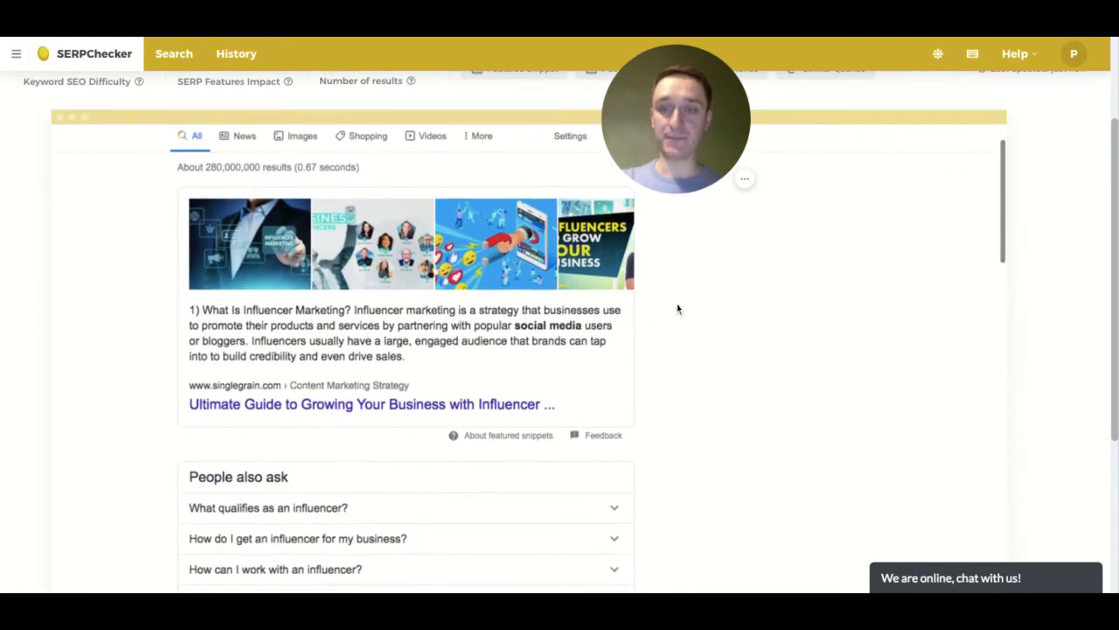
scroll(807, 437, "down", 5)
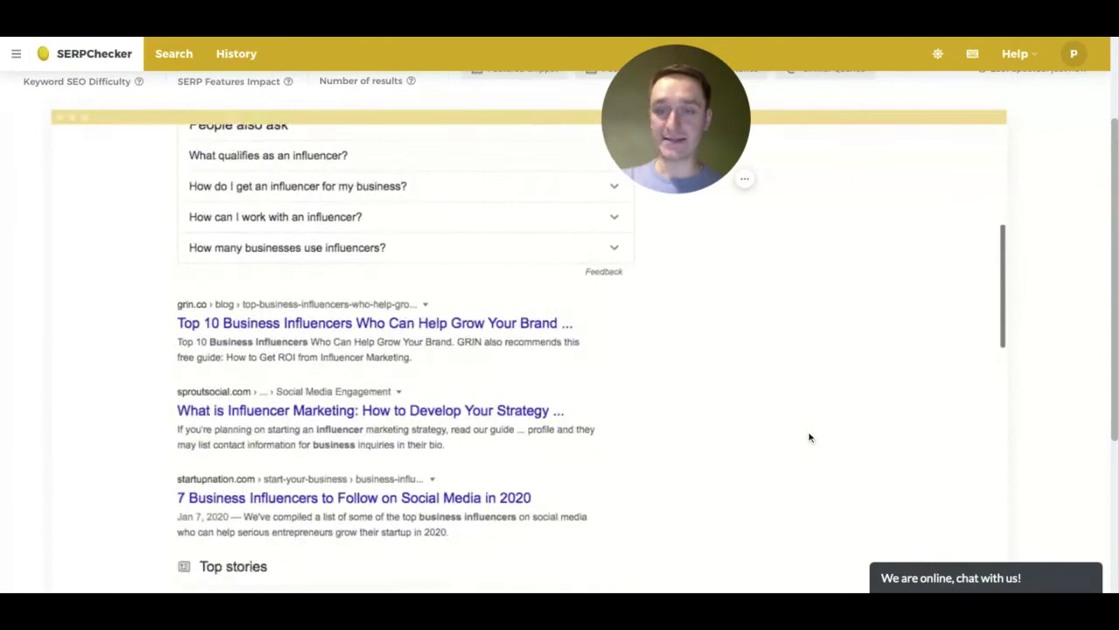
scroll(808, 438, "down", 3)
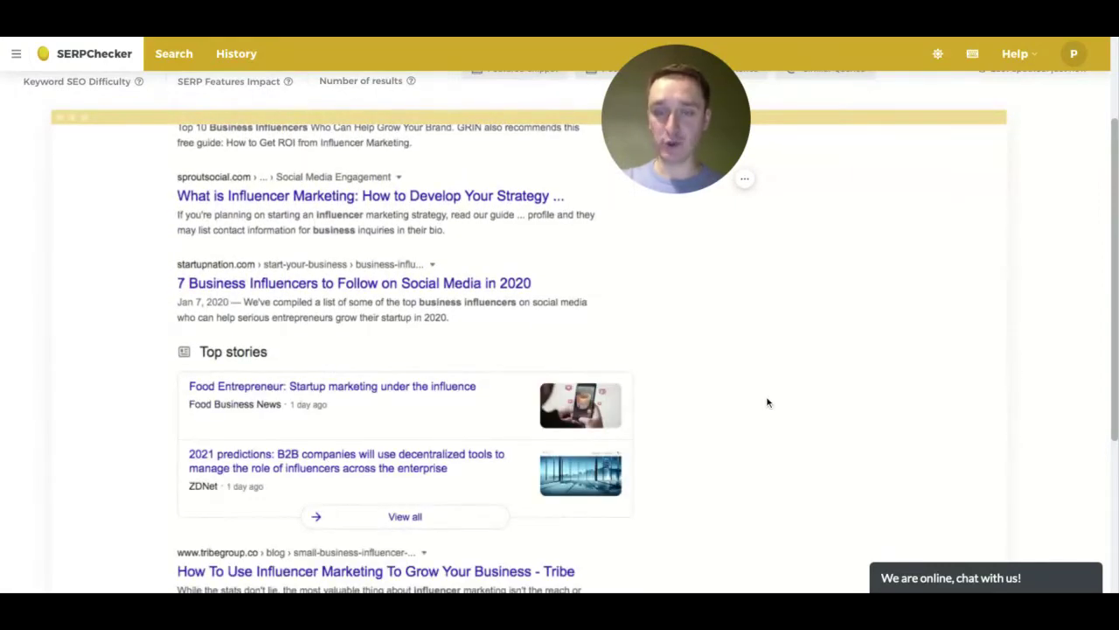
scroll(767, 402, "down", 4)
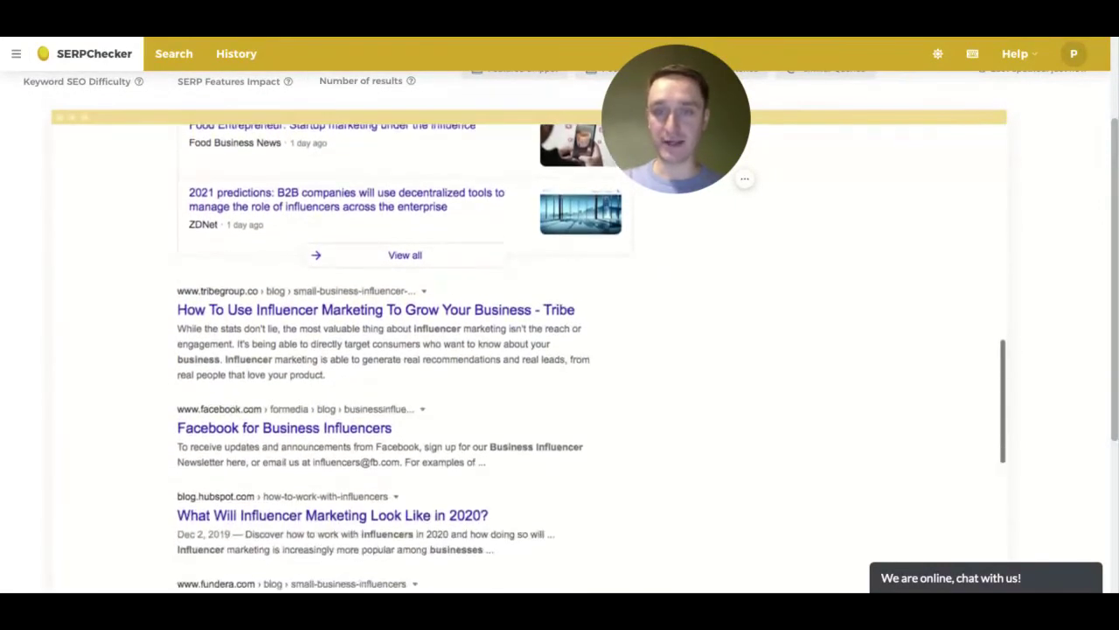
scroll(836, 383, "down", 1)
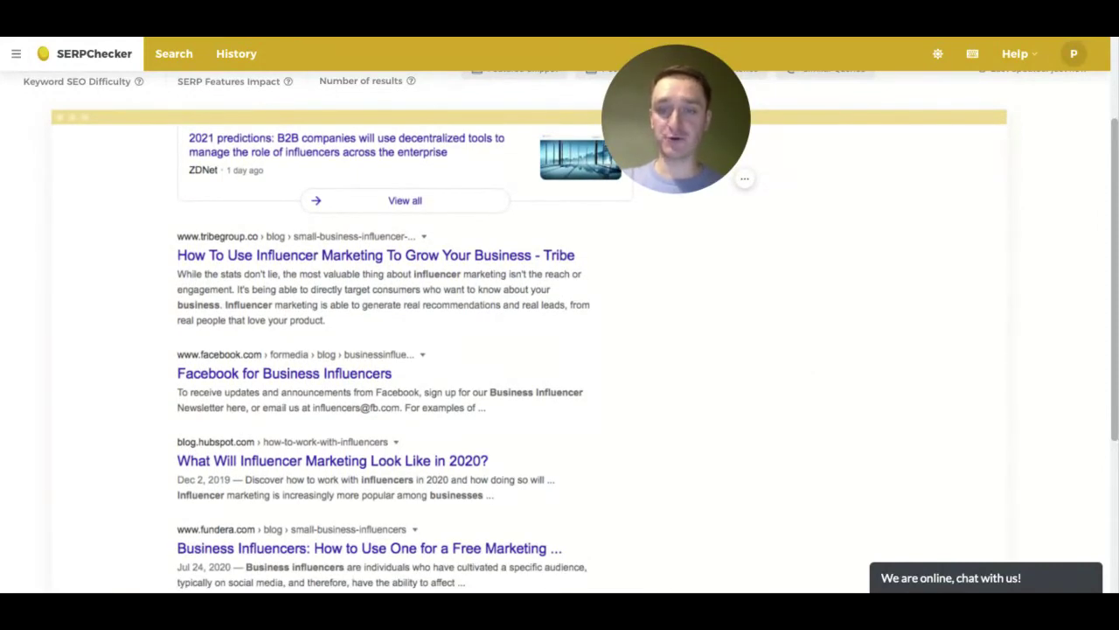
scroll(546, 300, "down", 5)
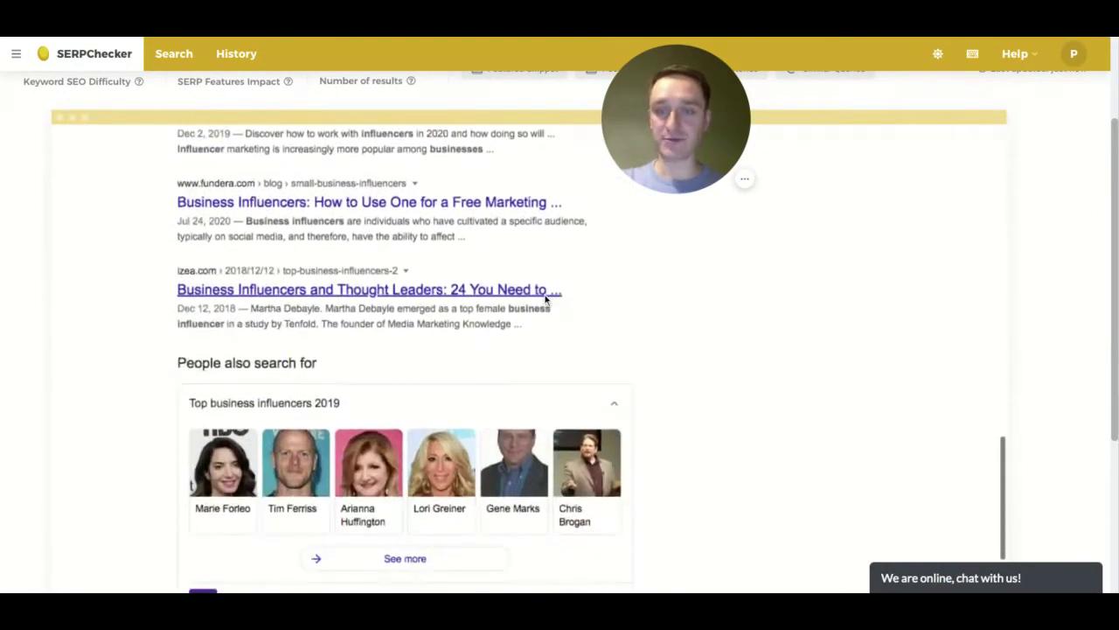
scroll(1055, 295, "down", 3)
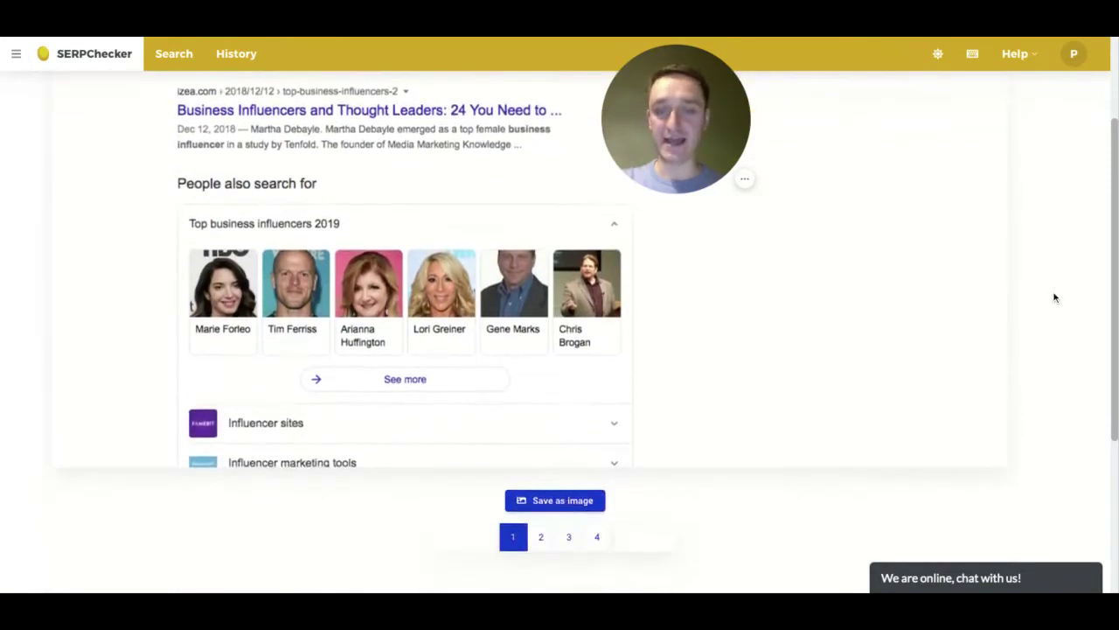
scroll(825, 199, "up", 5)
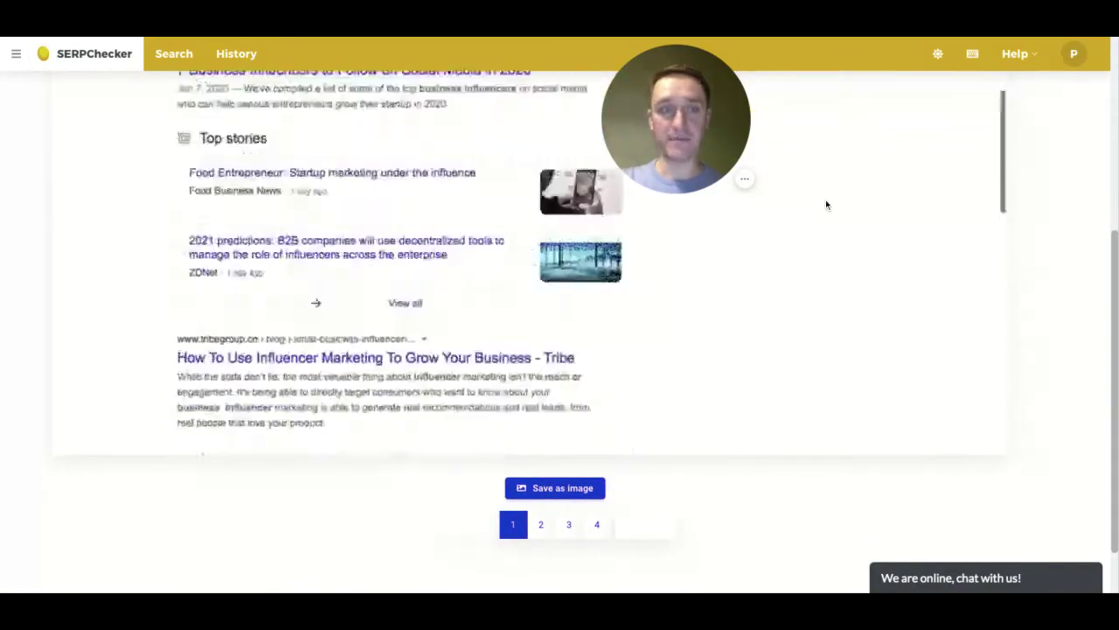
scroll(826, 200, "up", 10)
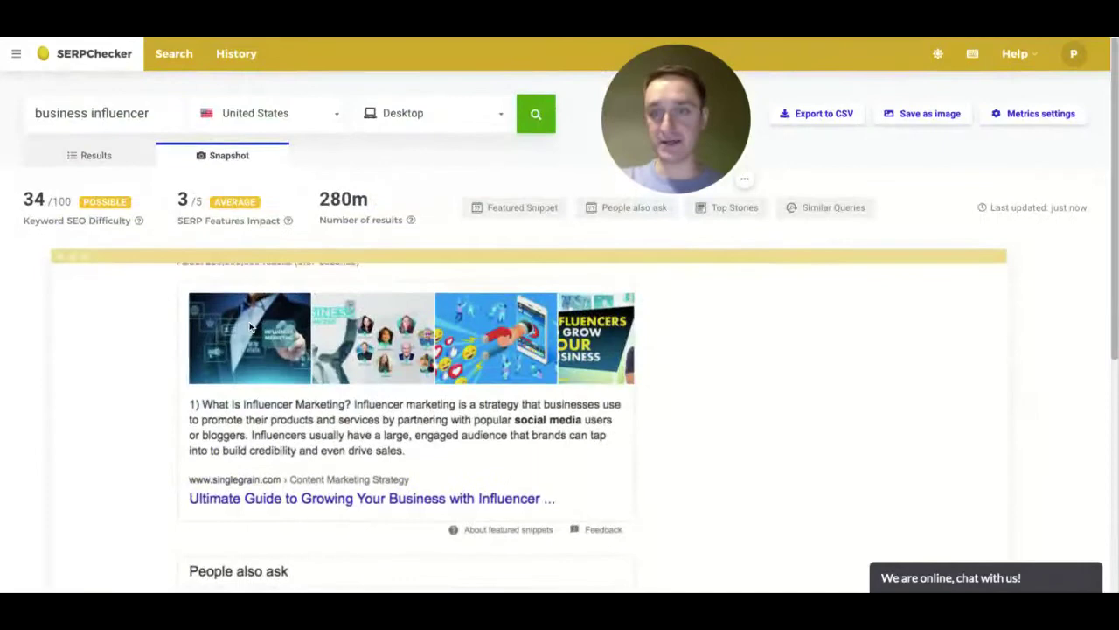
Step: Show the 'business influencer' metrics table and review ranks 1–15 down to page-2 results like grouphigh.com
left_click(98, 155)
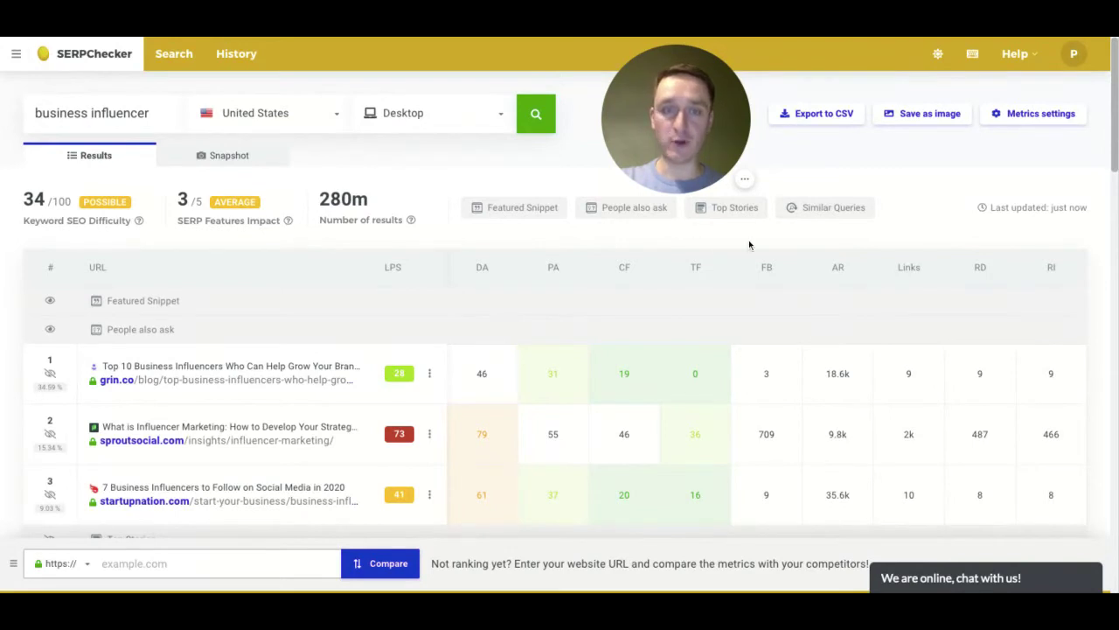
scroll(498, 417, "down", 1)
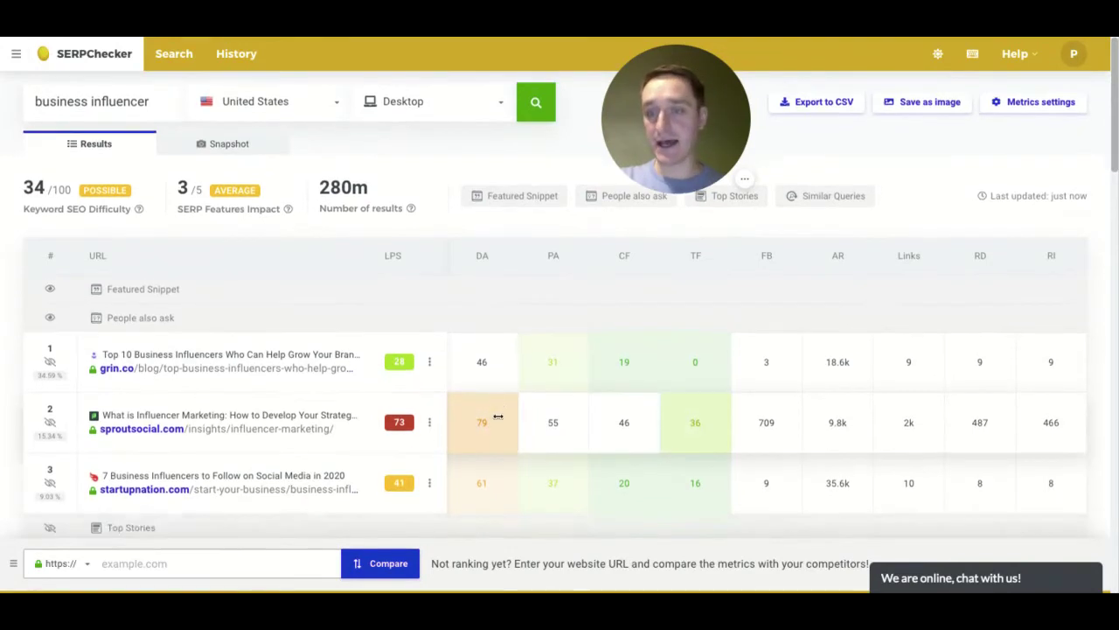
scroll(498, 417, "down", 2)
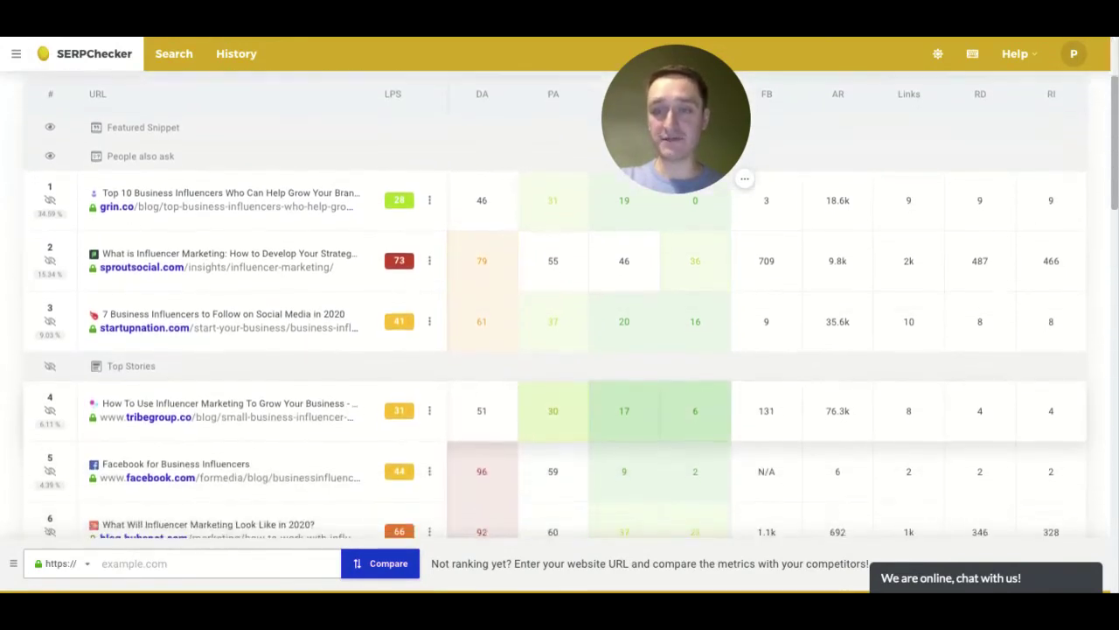
scroll(498, 417, "down", 2)
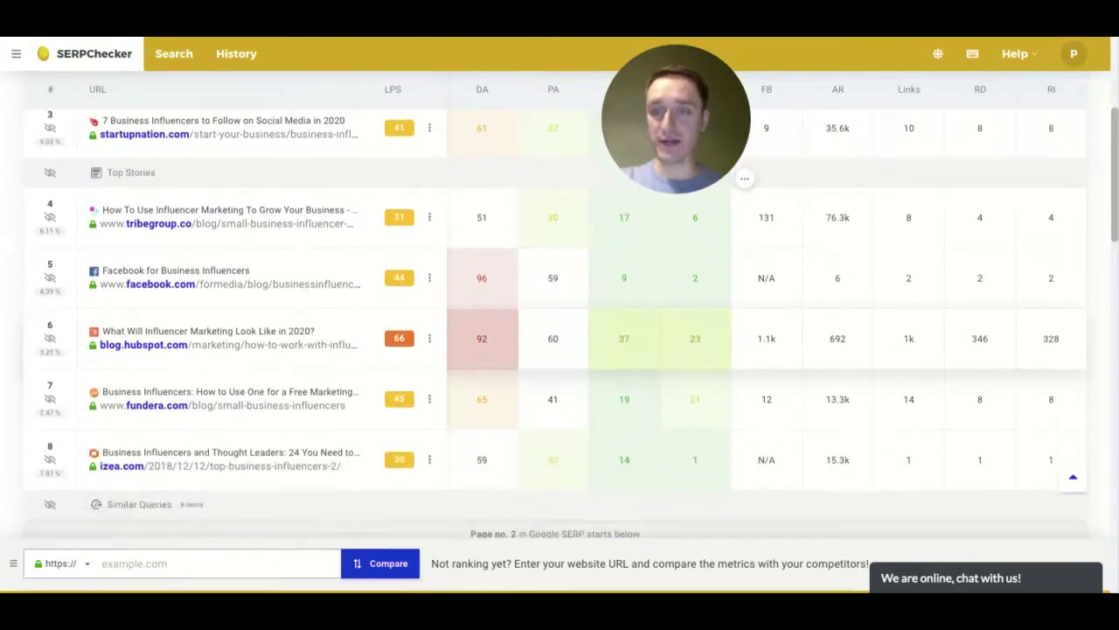
scroll(498, 417, "down", 3)
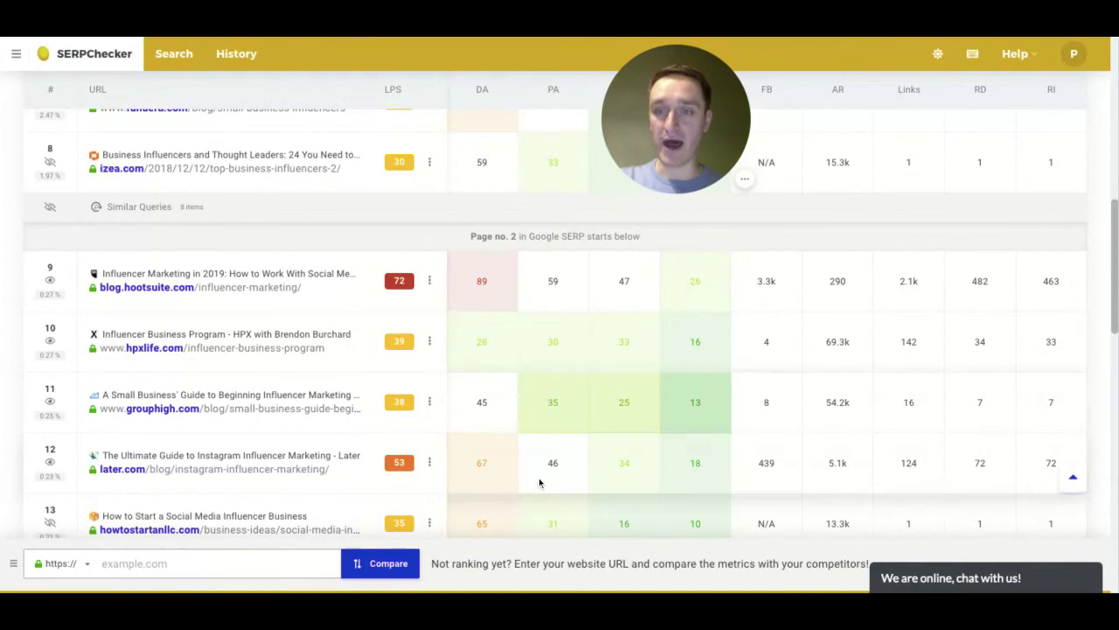
scroll(513, 428, "down", 1)
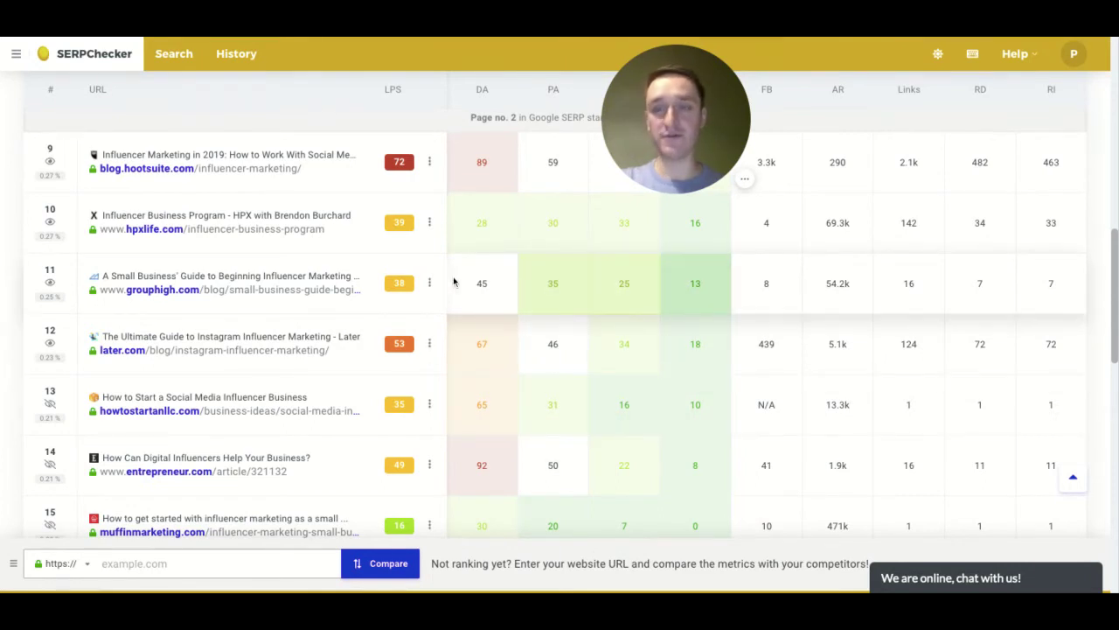
Step: Open the Mangools apps side panel from the top-left hamburger menu
left_click(16, 53)
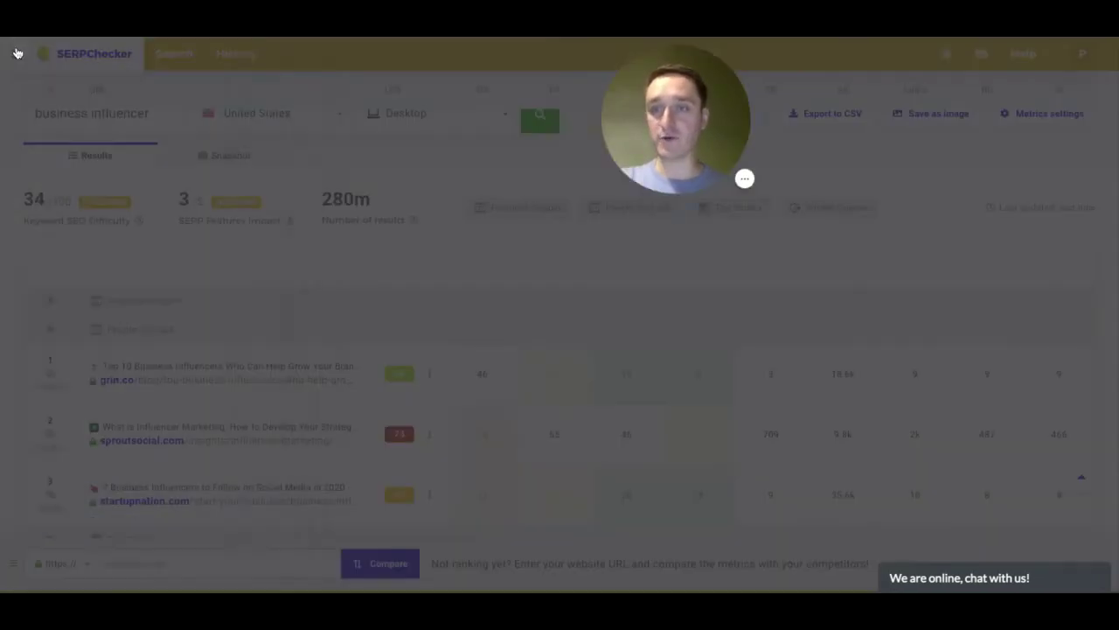